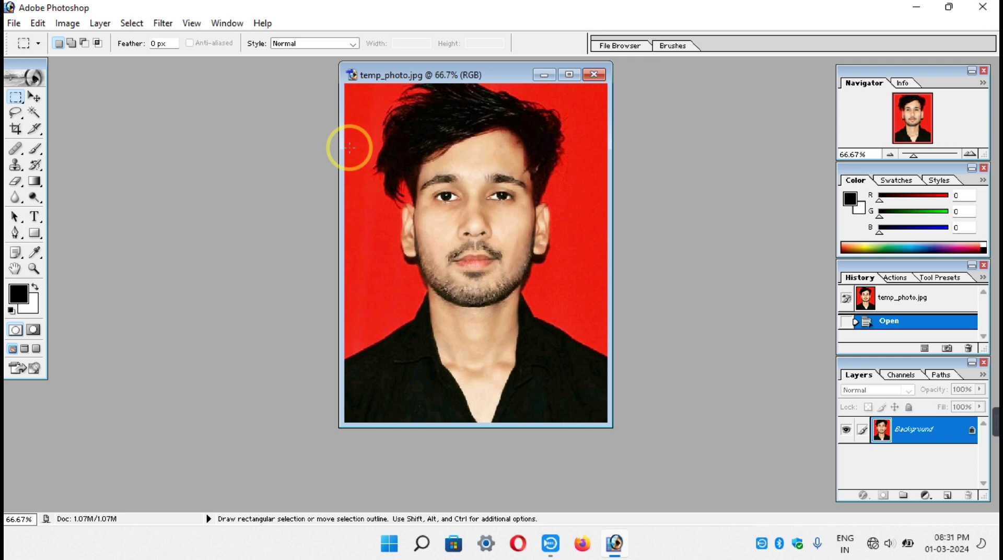
Step: Browse the menus for the file-opening command, then dismiss the menu
left_click(15, 25)
key("Right")
key("Right")
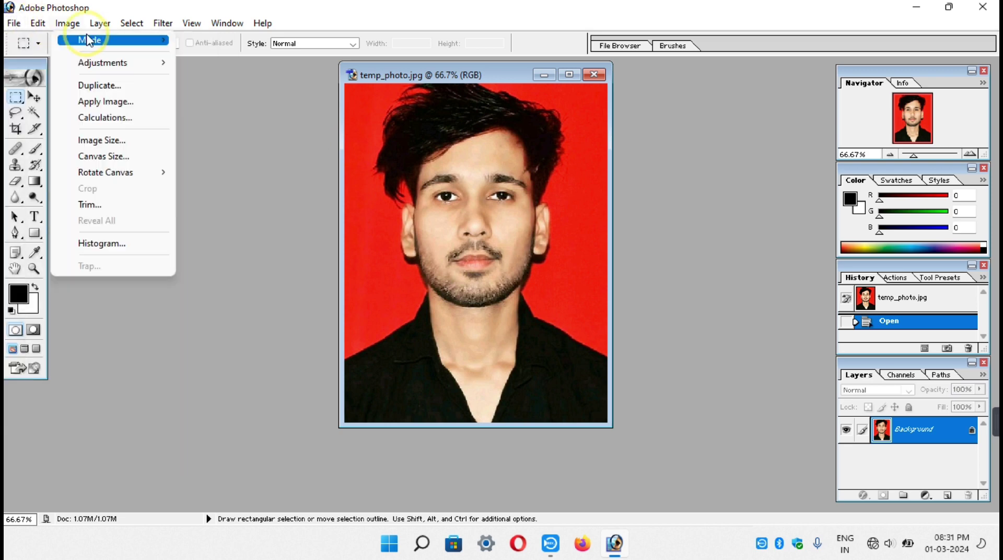
key("Left")
key("Left")
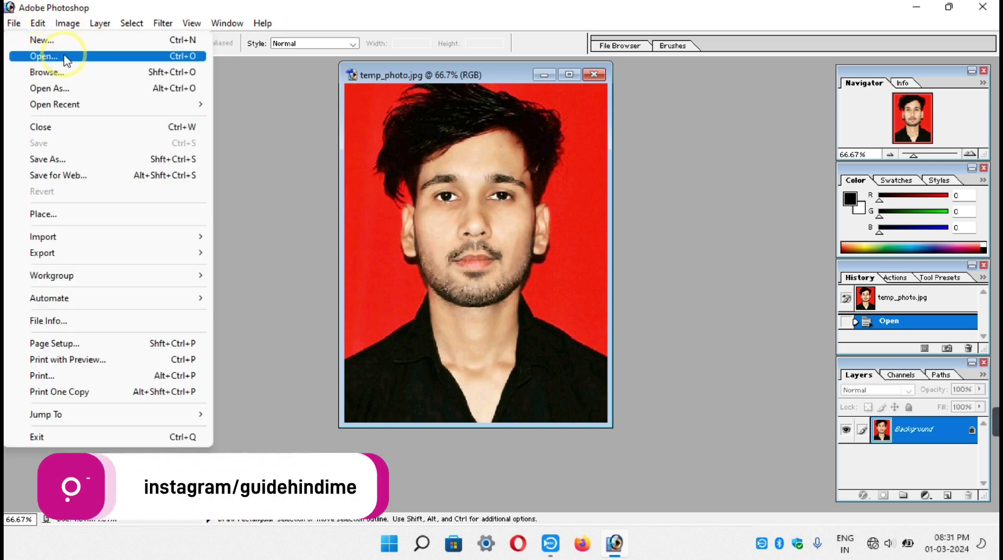
left_click(245, 110)
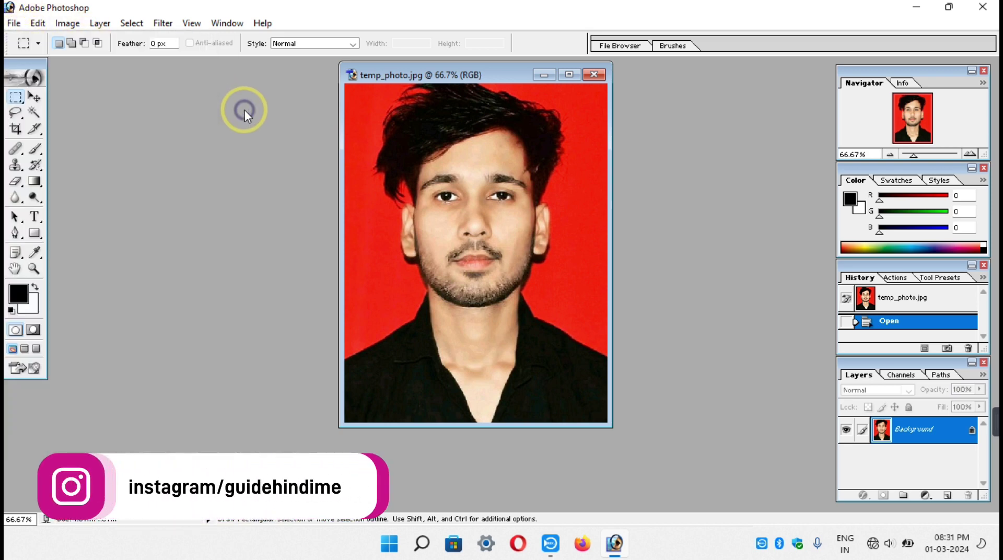
key("ctrl")
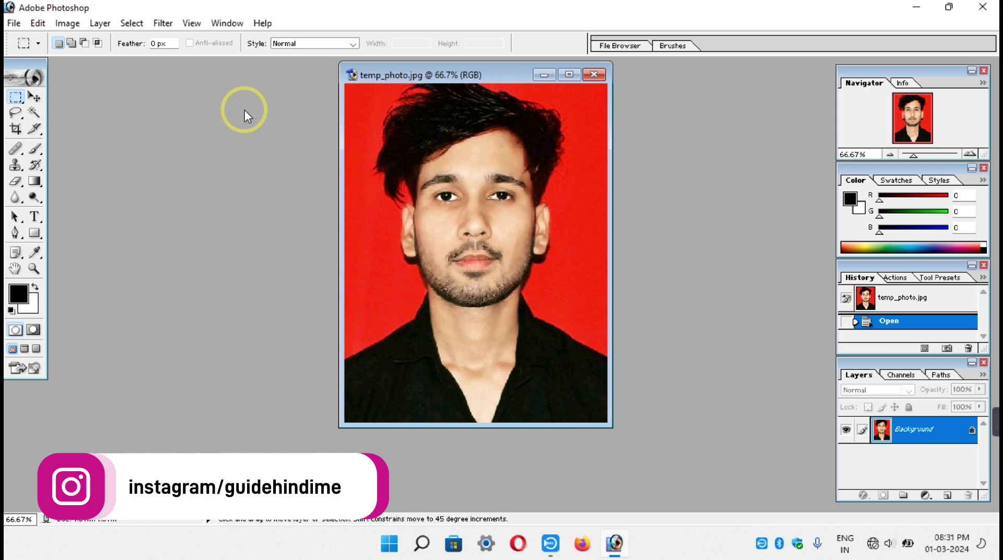
Step: Open temp_photo from the Desktop and move its window to the left
key("ctrl+o")
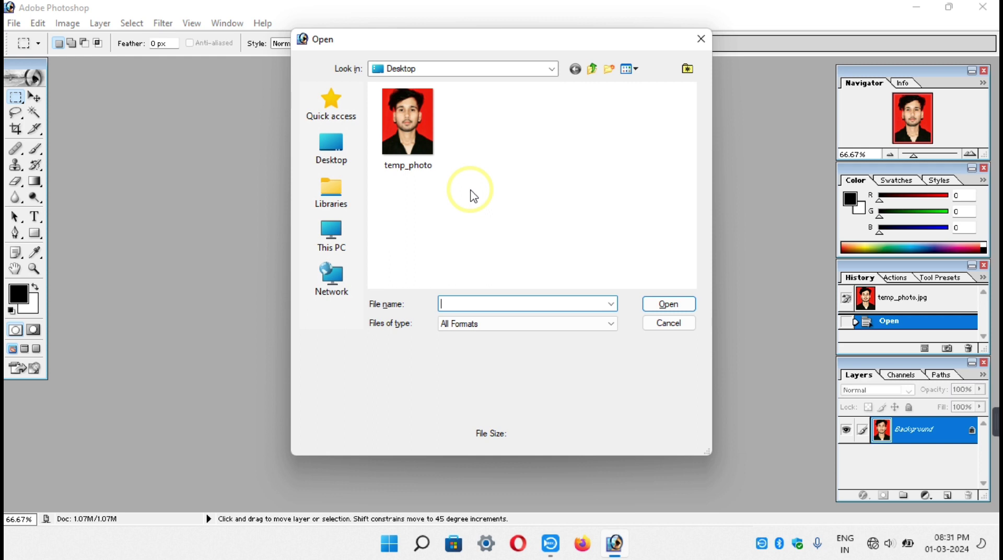
left_click(411, 141)
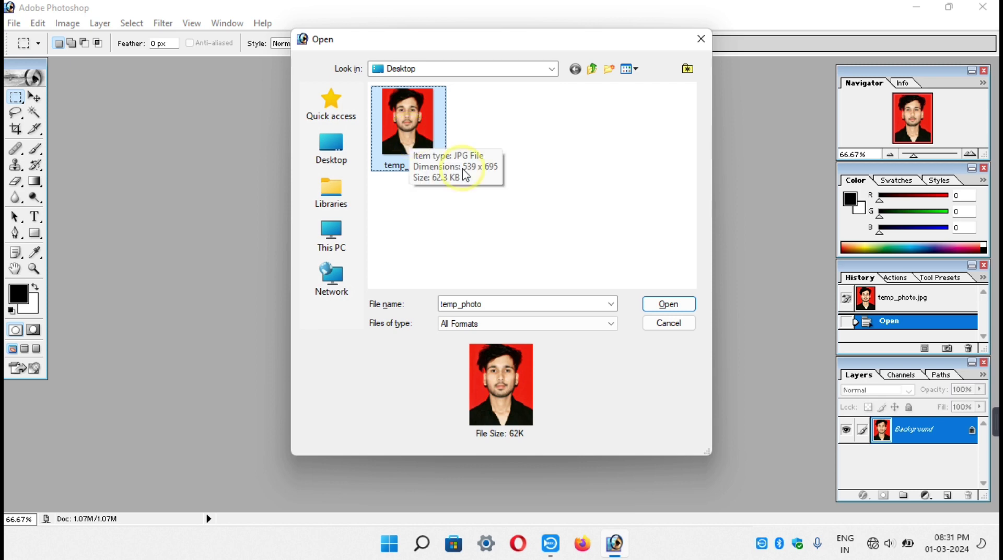
left_click(653, 304)
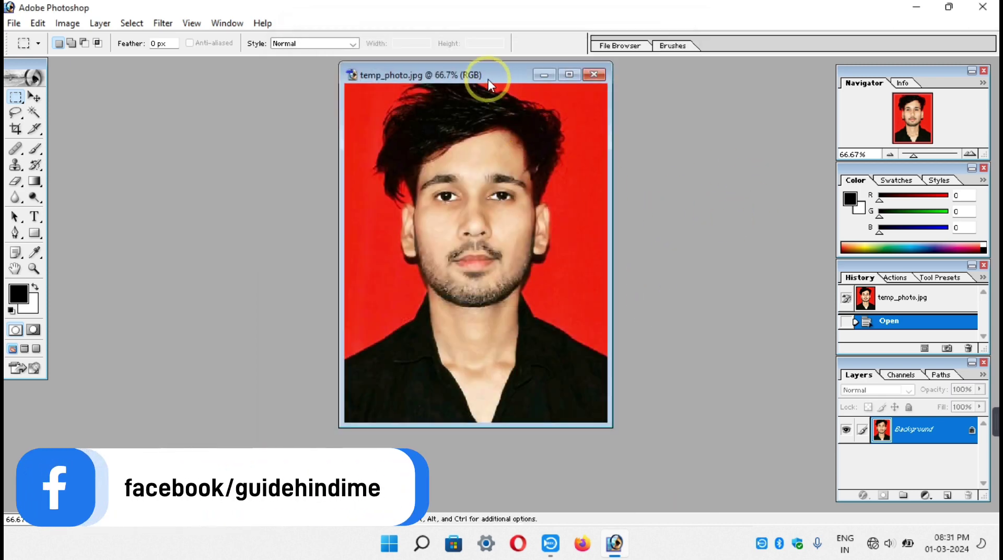
mouse_move(487, 79)
left_mouse_down()
mouse_move(390, 108)
mouse_move(420, 95)
left_mouse_up()
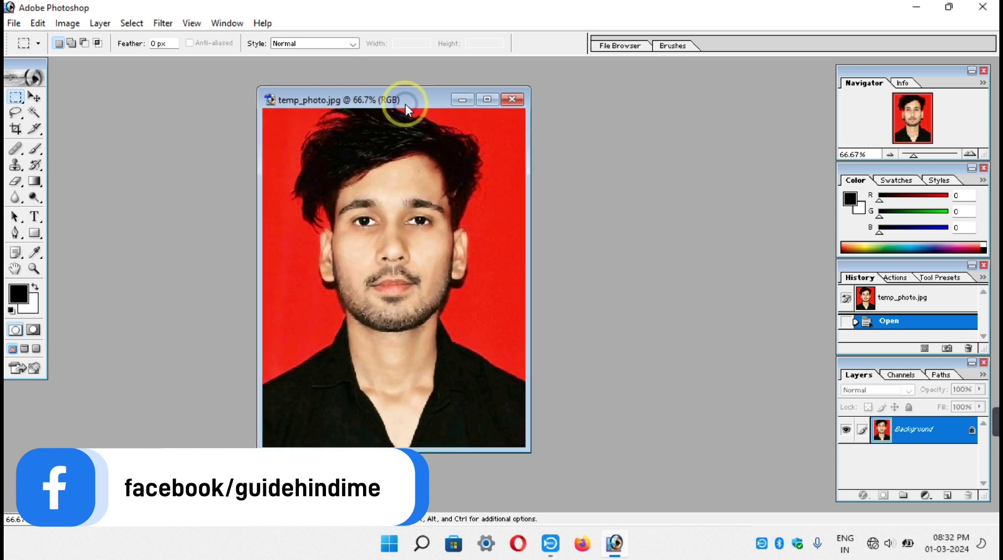
Step: Close temp_photo.jpg, reopen it from the Desktop, and centre its window
left_click(511, 100)
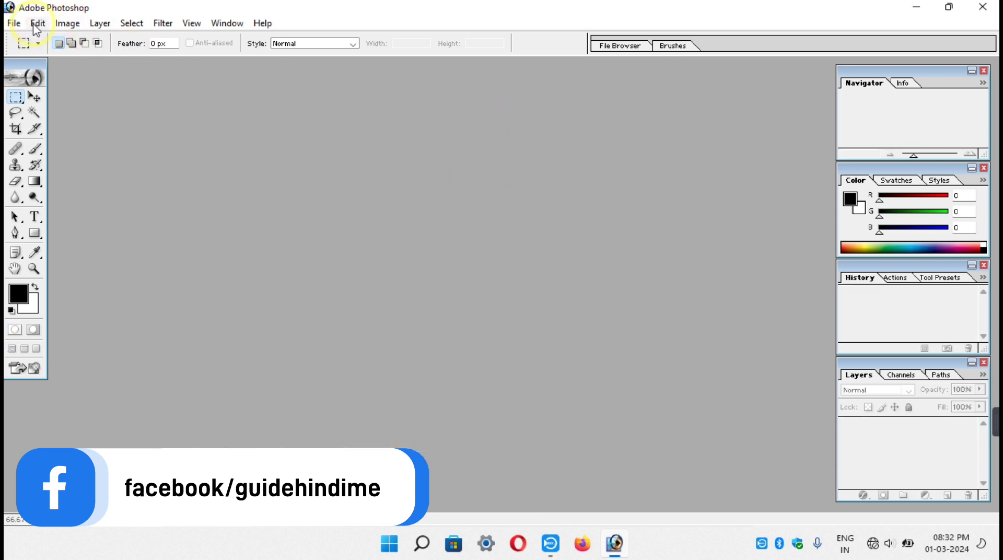
left_click(14, 23)
mouse_move(38, 23)
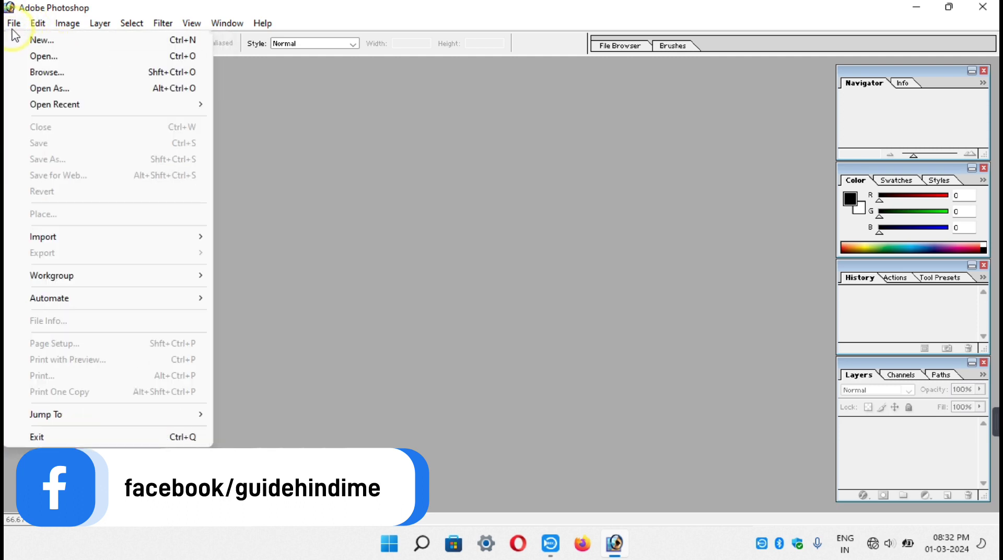
left_click(24, 53)
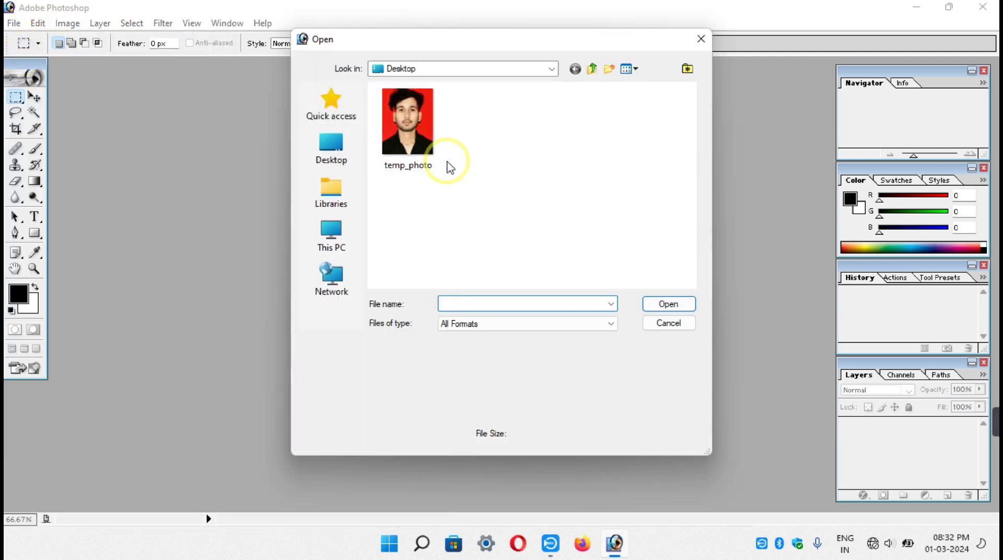
left_click(438, 164)
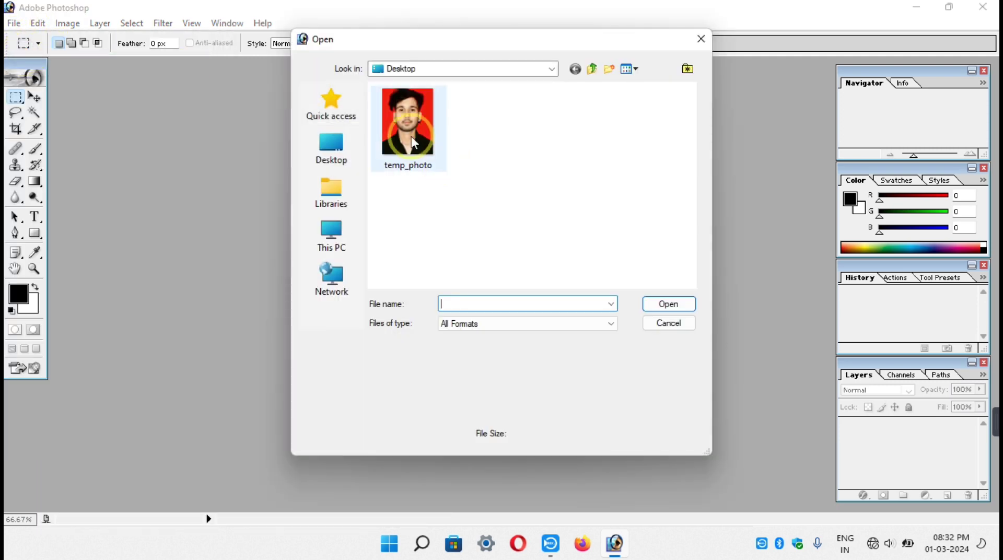
left_click(667, 305)
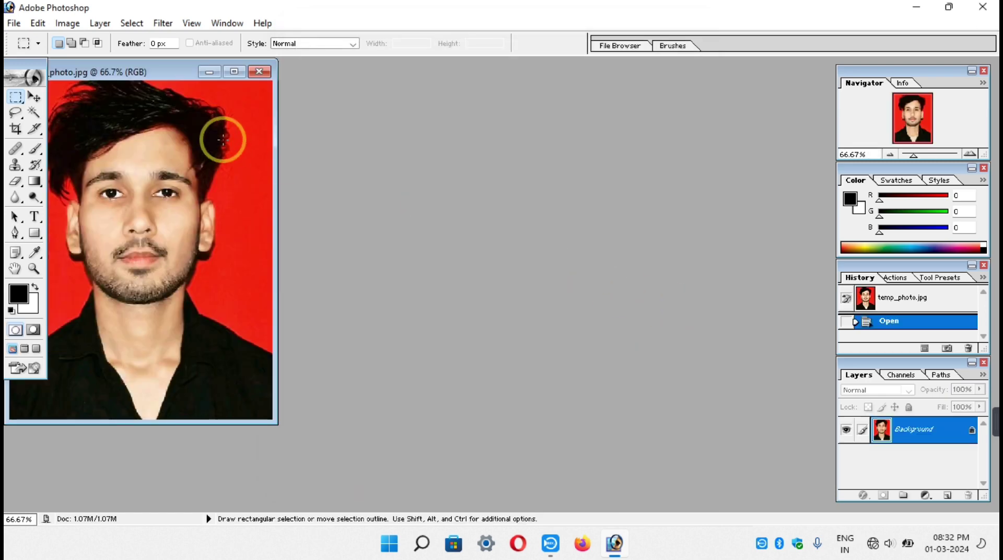
left_click_drag(146, 72, 403, 85)
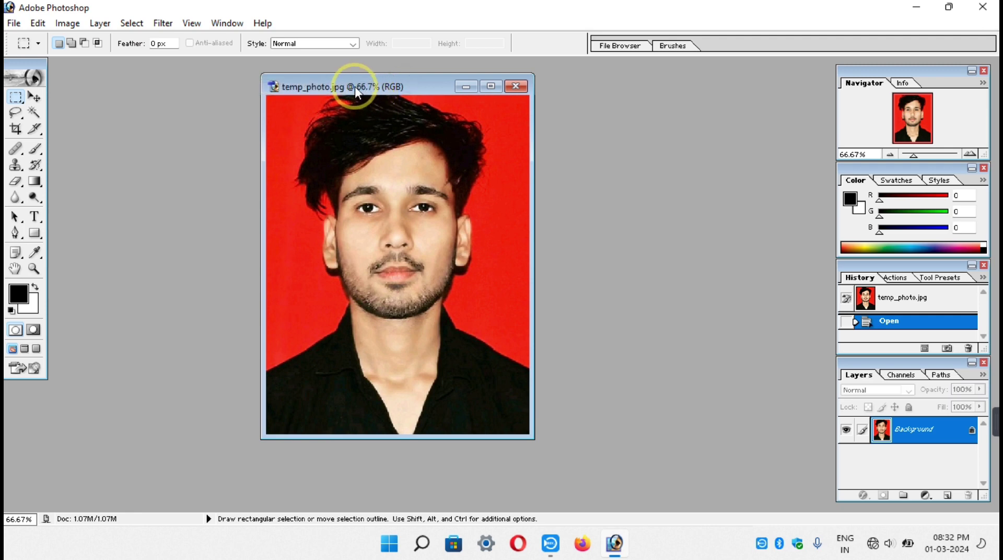
left_click_drag(356, 86, 395, 84)
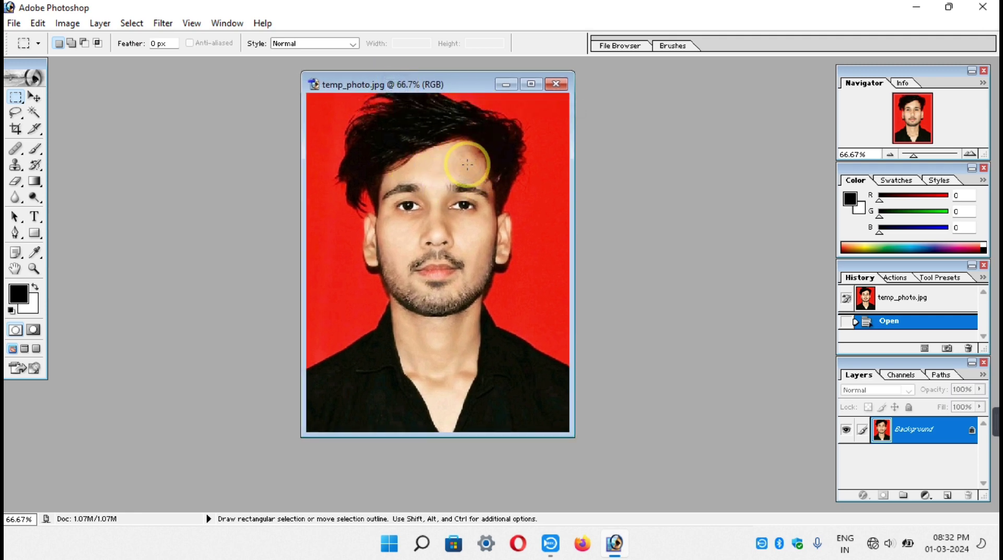
Step: Open Save for Web and show its Image Size settings at 539 × 695 px
left_click(14, 23)
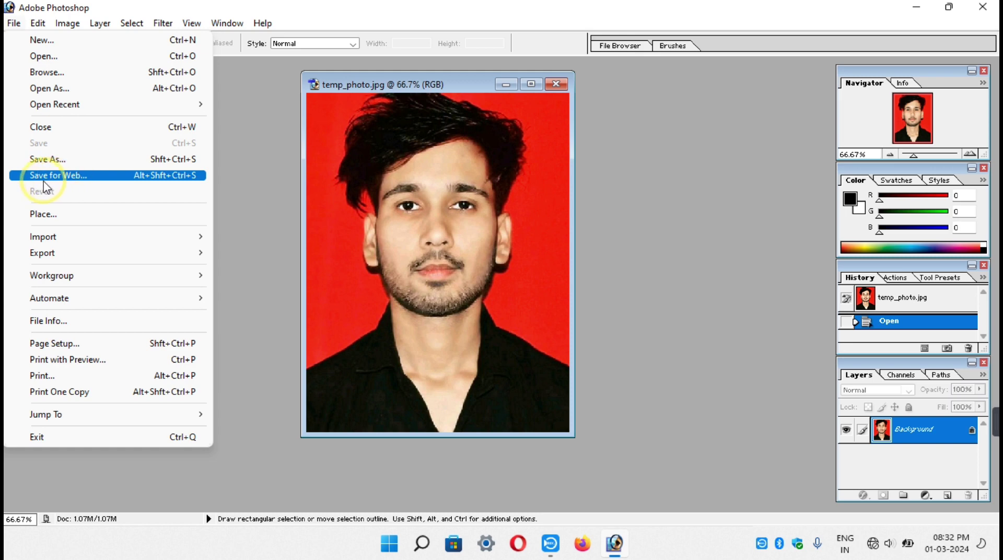
left_click(85, 174)
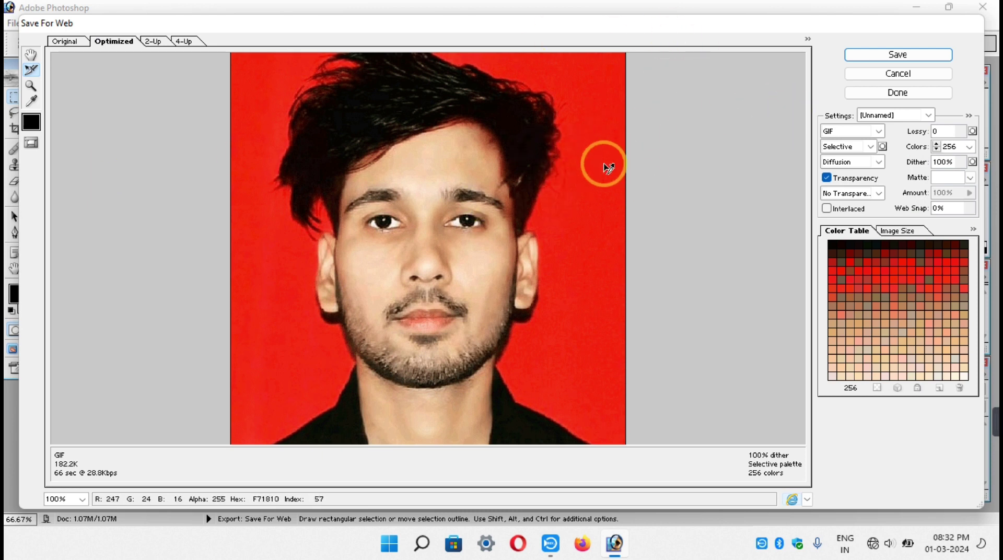
left_click(908, 233)
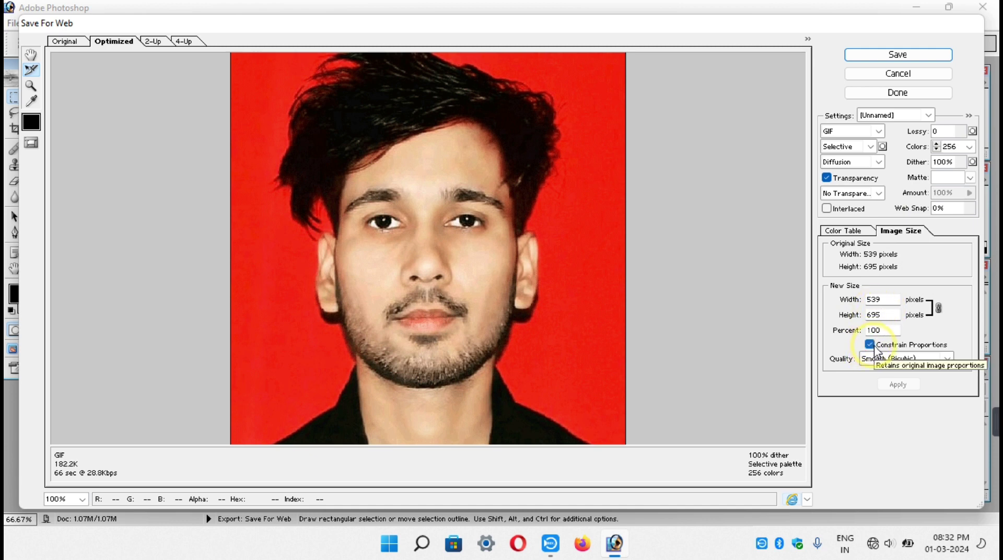
Step: Turn off Constrain Proportions and apply a new export width
left_click(868, 347)
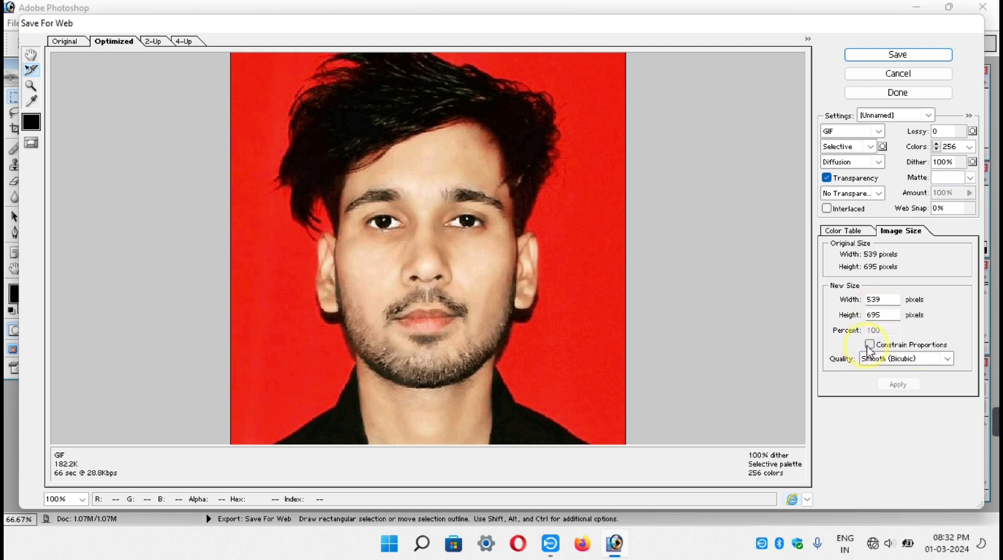
double_click(883, 300)
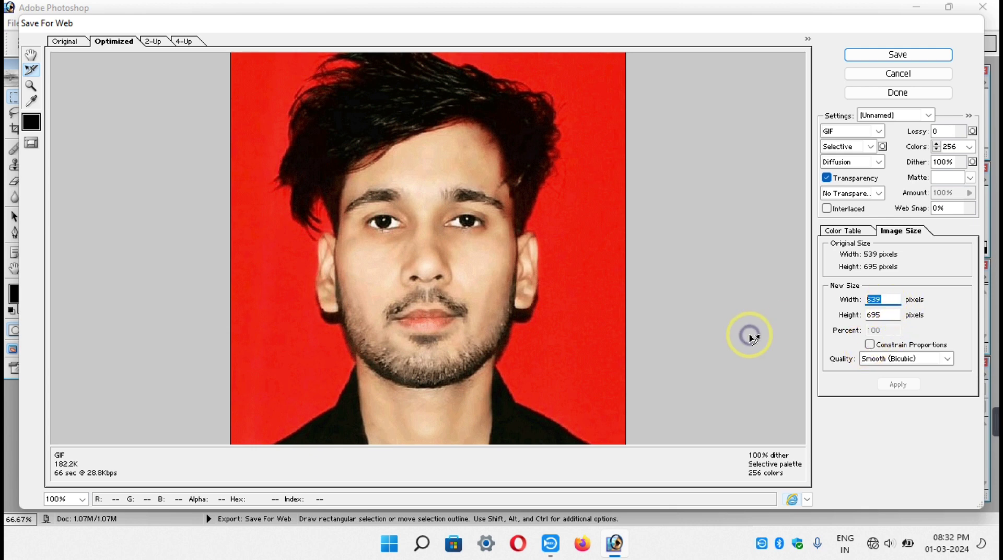
type("1000")
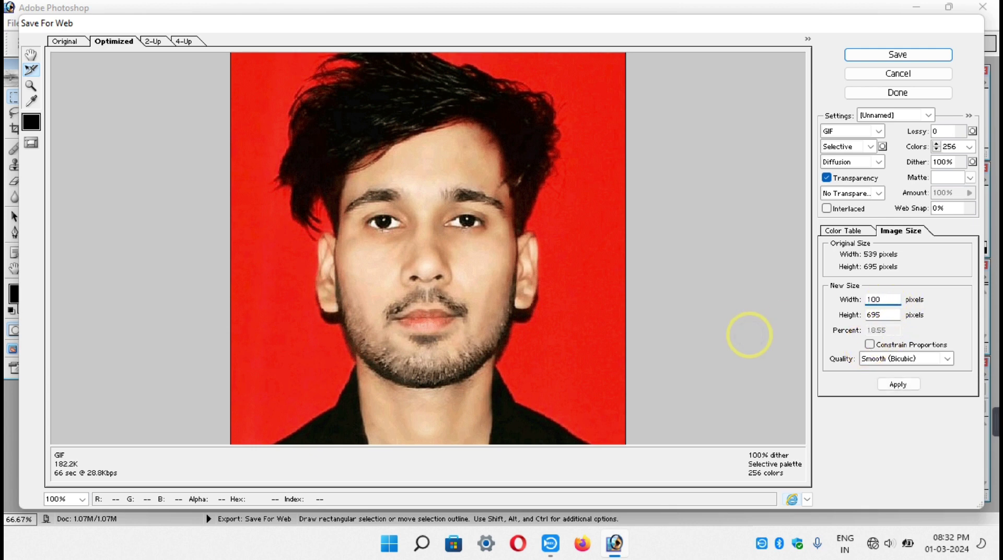
left_click(897, 385)
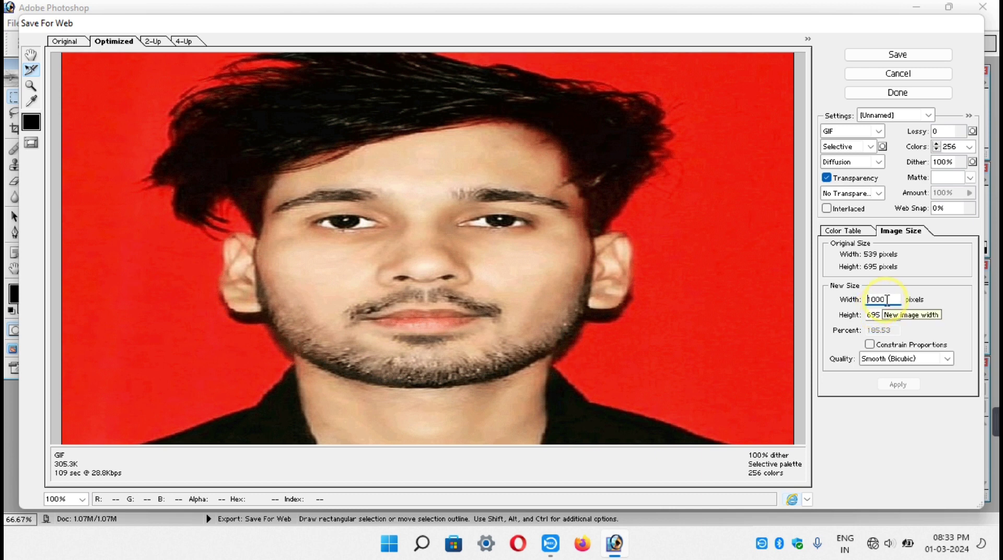
Step: Set the export size to width 150 and height 200 px and apply it
left_click_drag(893, 298, 811, 302)
type("15")
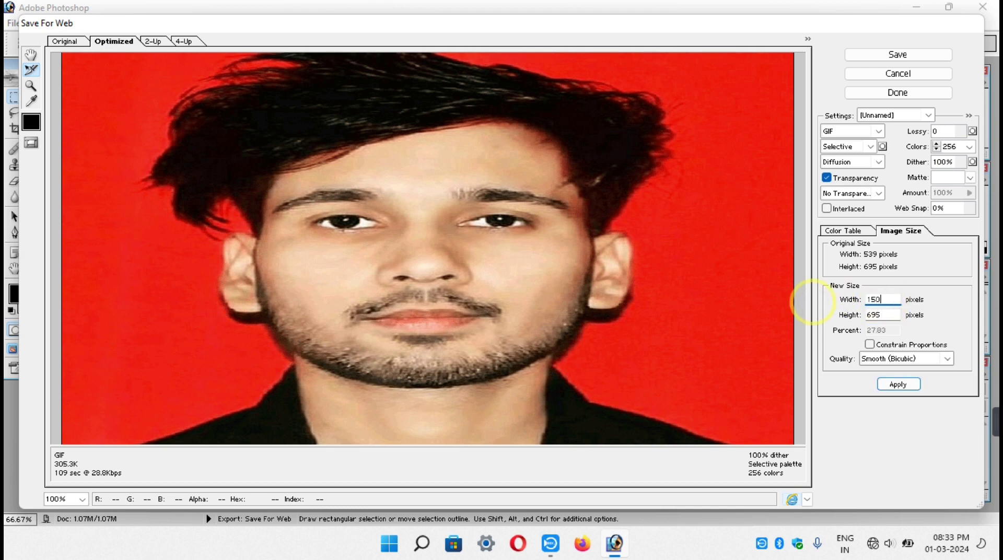
left_click_drag(890, 314, 823, 324)
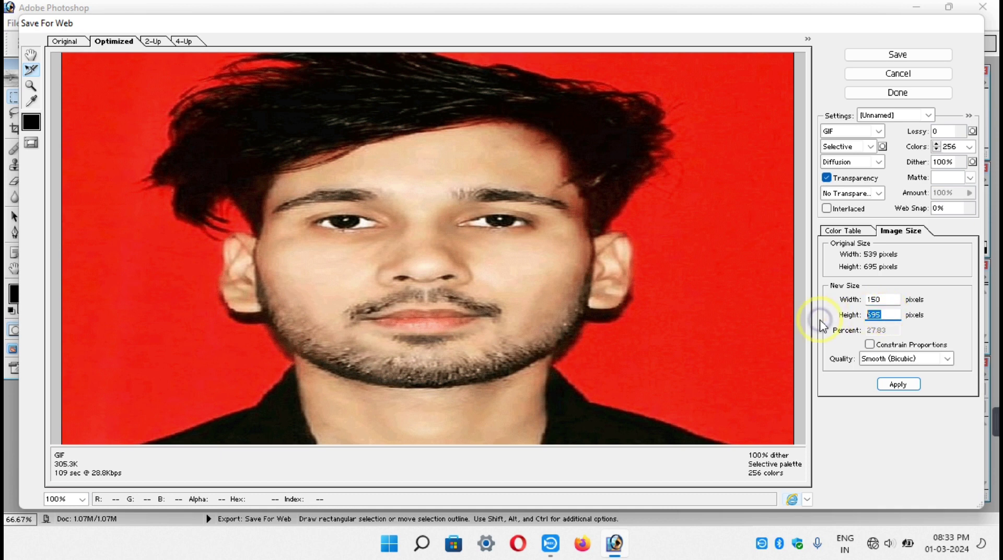
type("200")
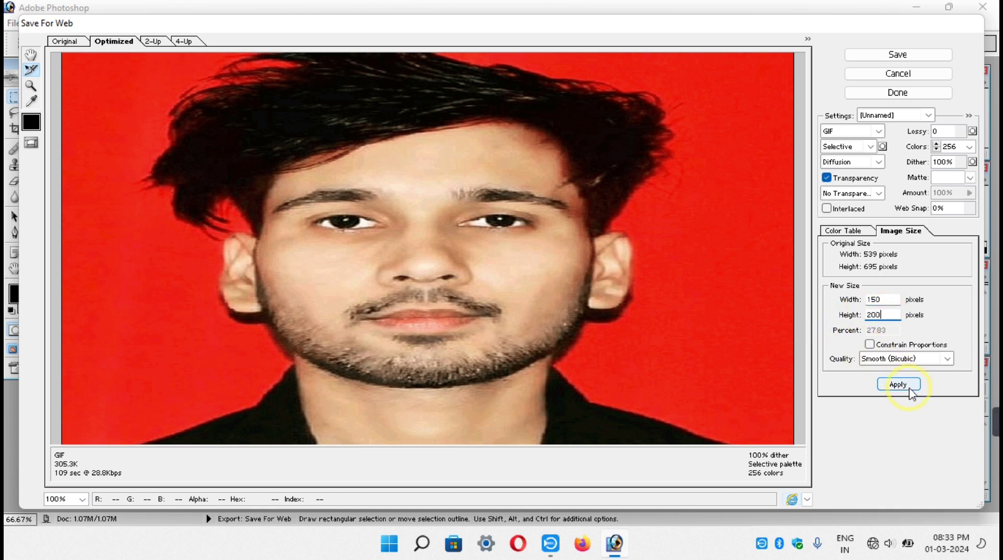
left_click(906, 389)
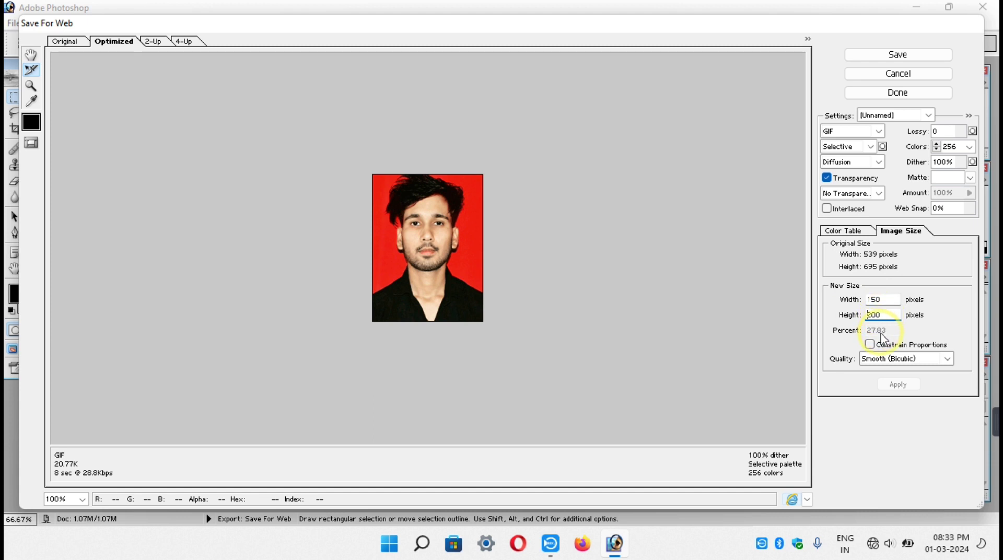
Step: Turn on Constrain Proportions and apply a 200 px export width
left_click(869, 344)
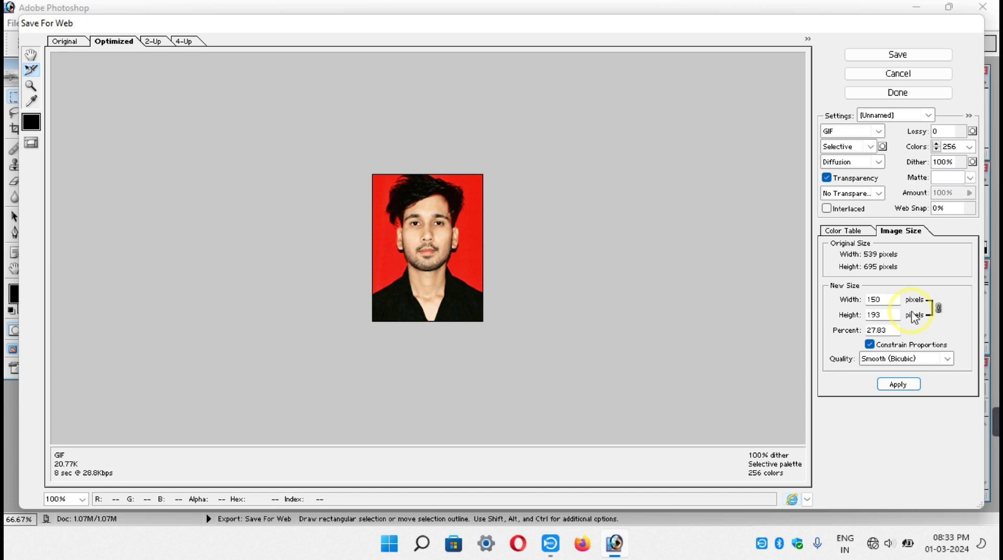
double_click(883, 300)
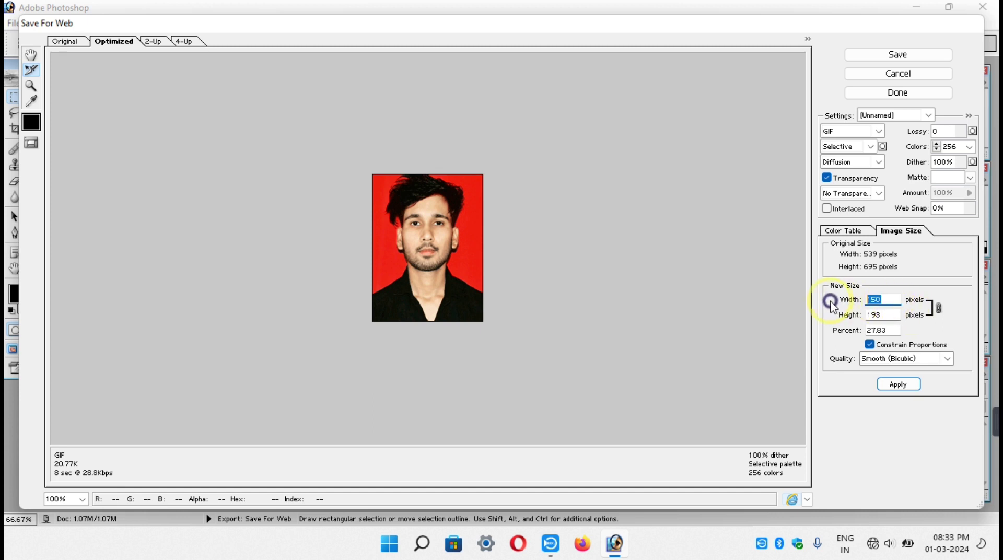
type("200")
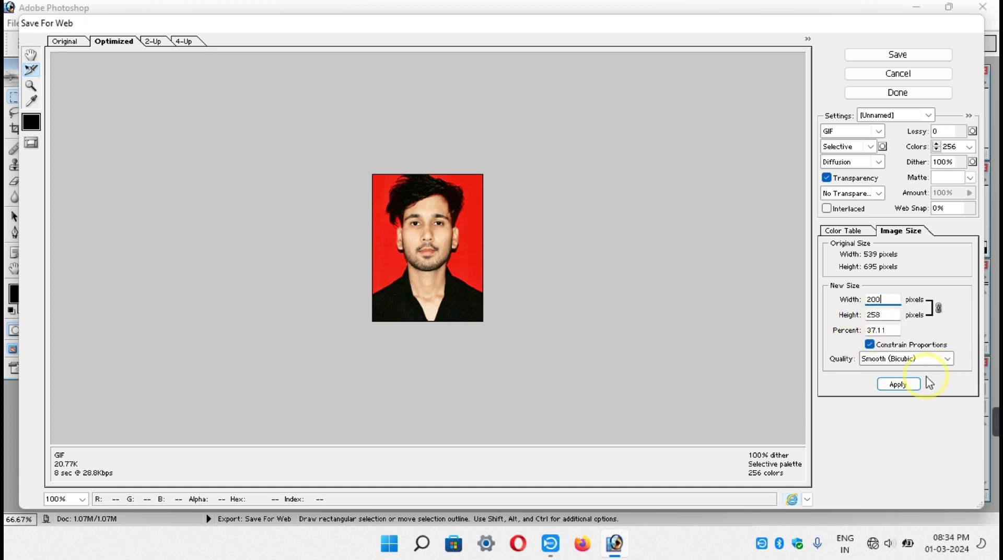
left_click(913, 387)
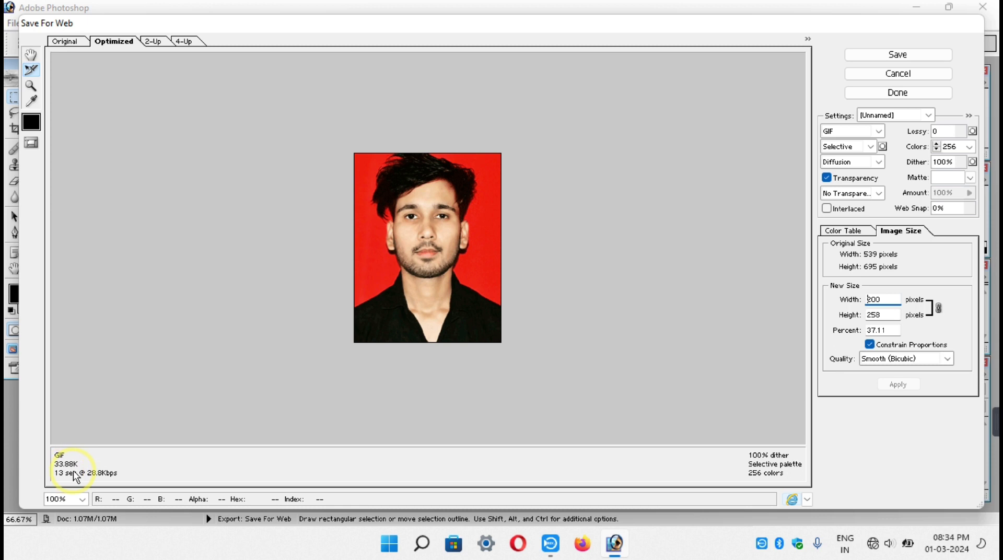
Step: Apply a 1600 px width, then settle on 1200 × 1547 px
double_click(883, 298)
type("16")
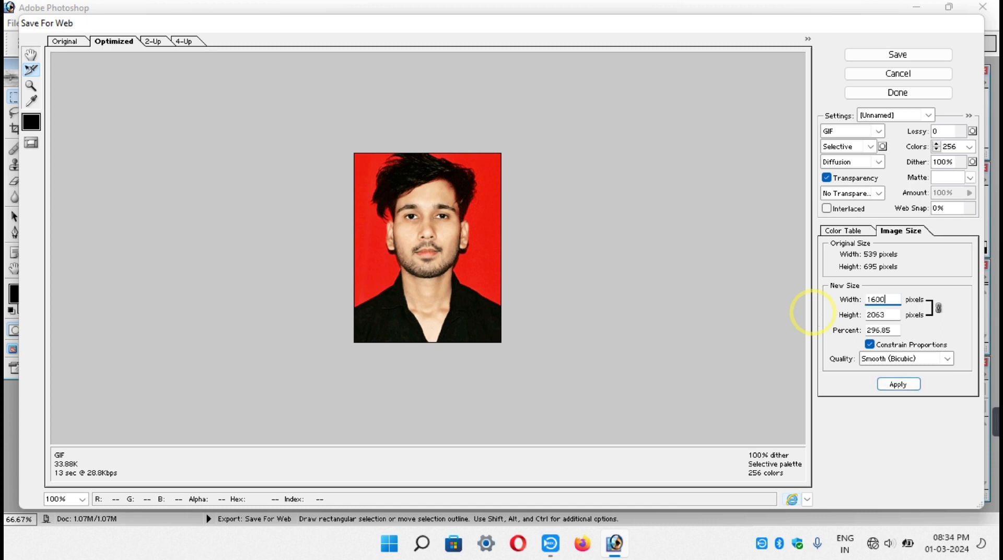
left_click(899, 385)
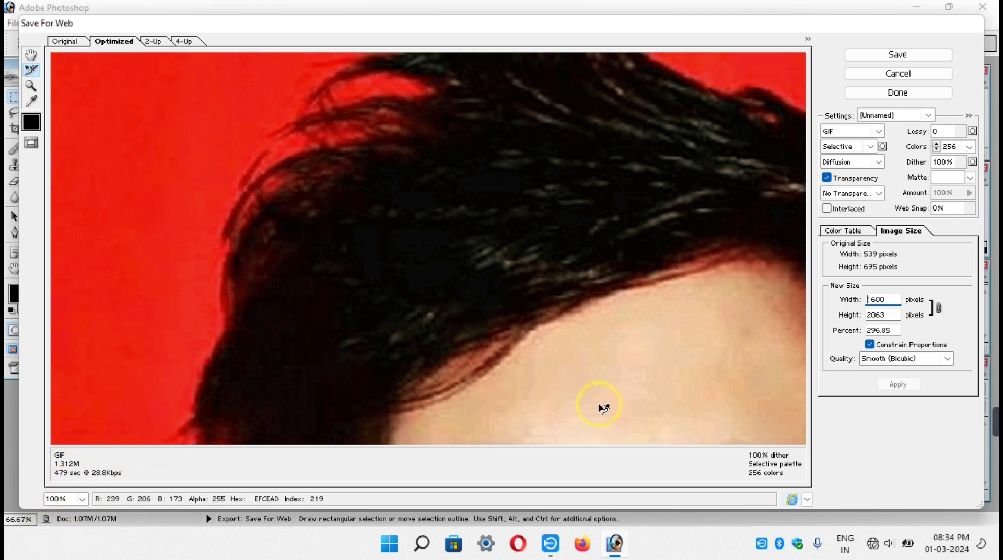
double_click(891, 302)
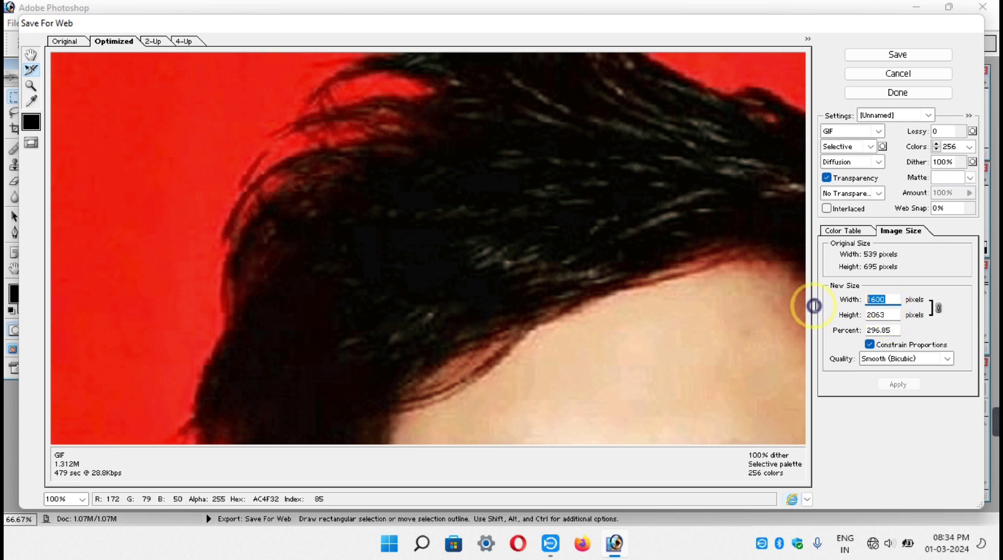
type("12")
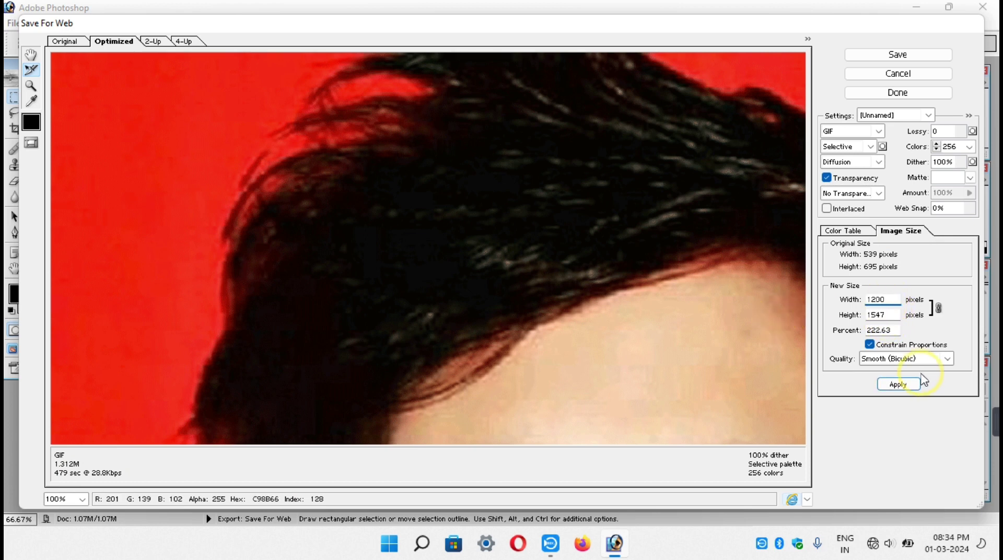
left_click(906, 389)
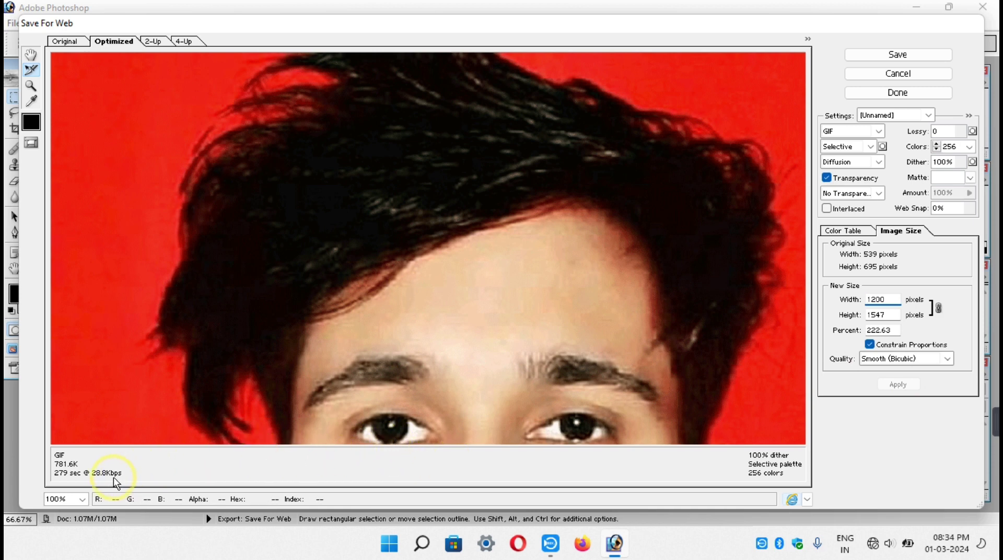
left_click(898, 53)
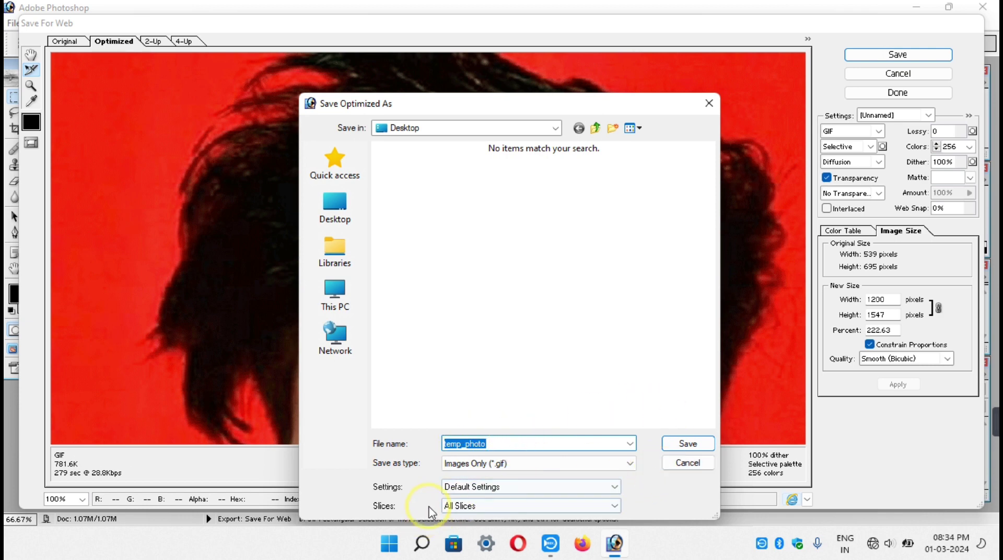
left_click(498, 466)
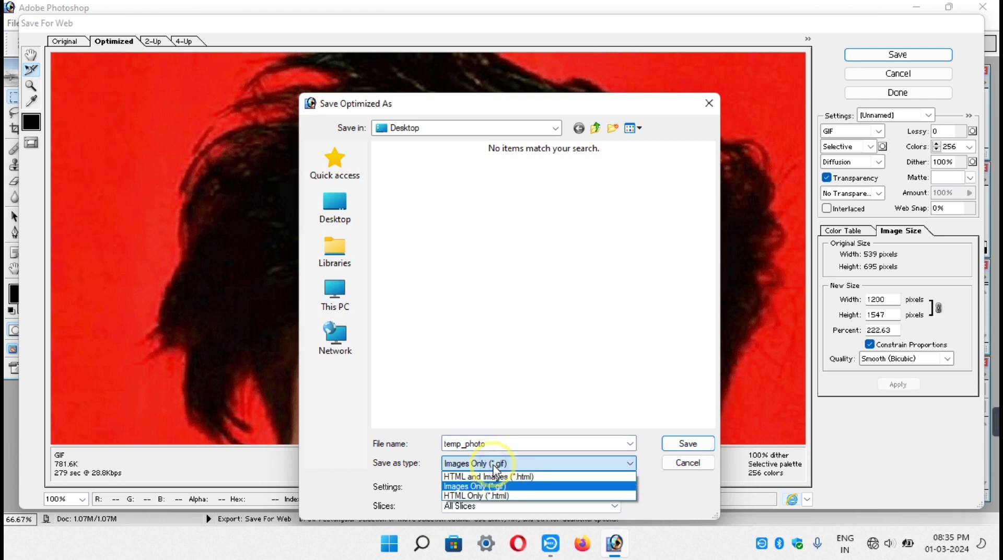
left_click(685, 464)
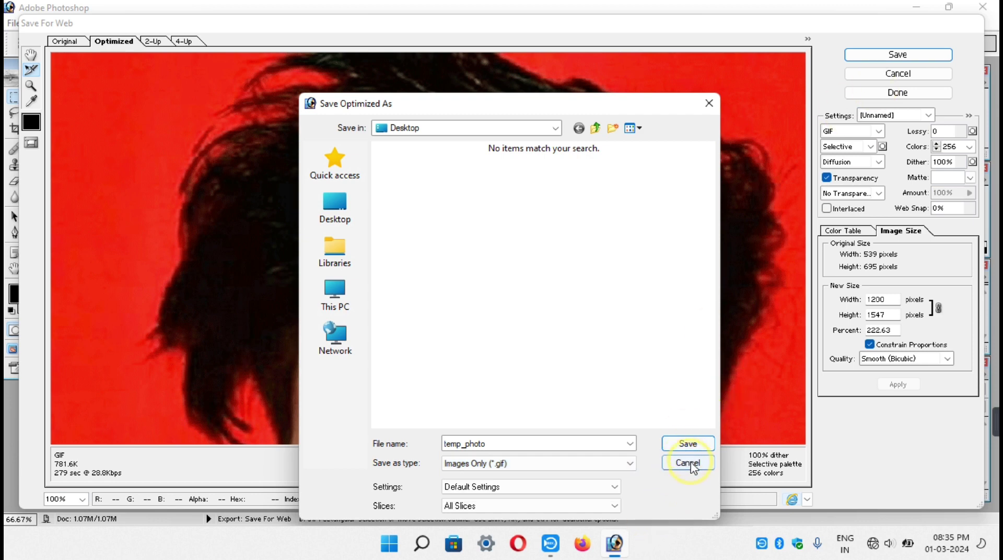
left_click(690, 464)
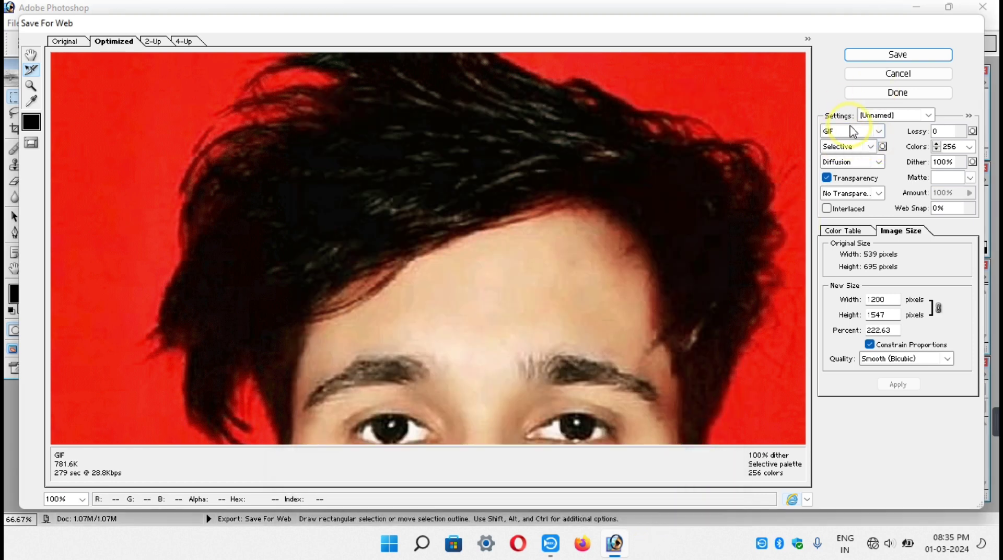
Step: Switch the export format to JPEG, save it as temp_photo, and close Save for Web
left_click(851, 133)
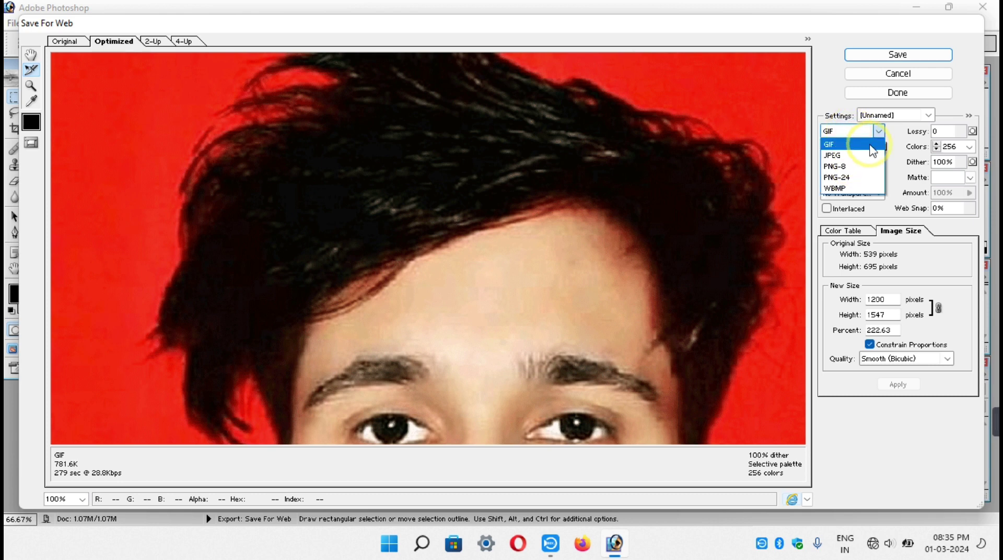
left_click(854, 156)
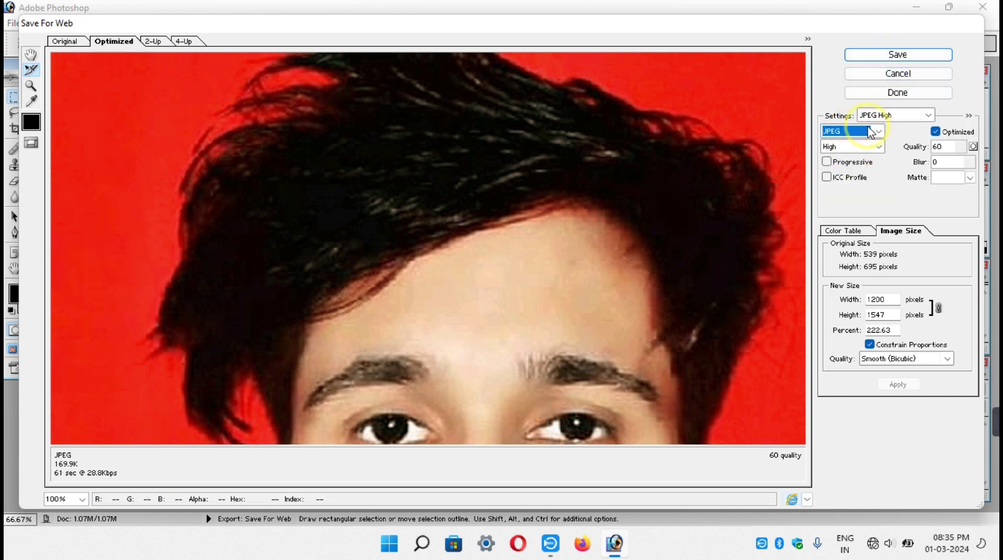
left_click(888, 55)
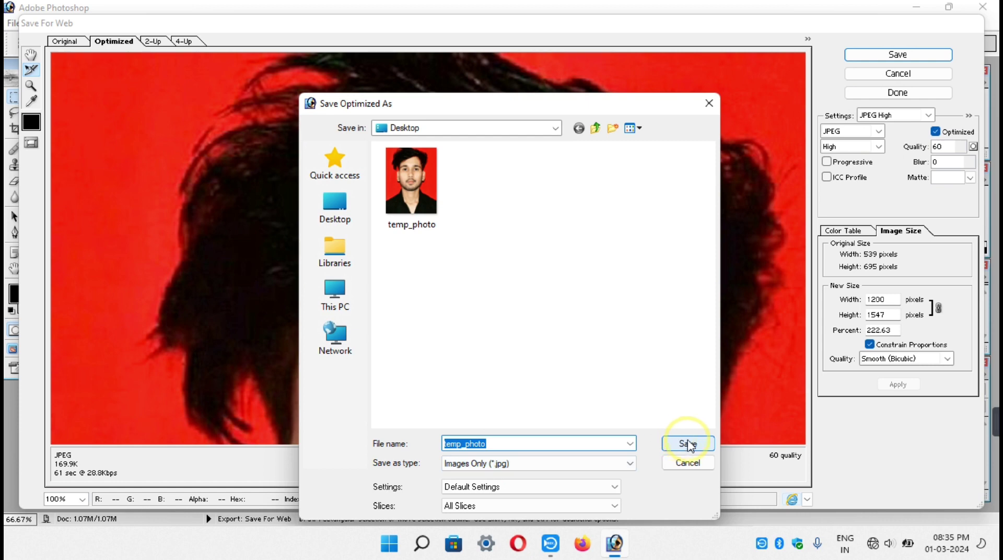
left_click(679, 463)
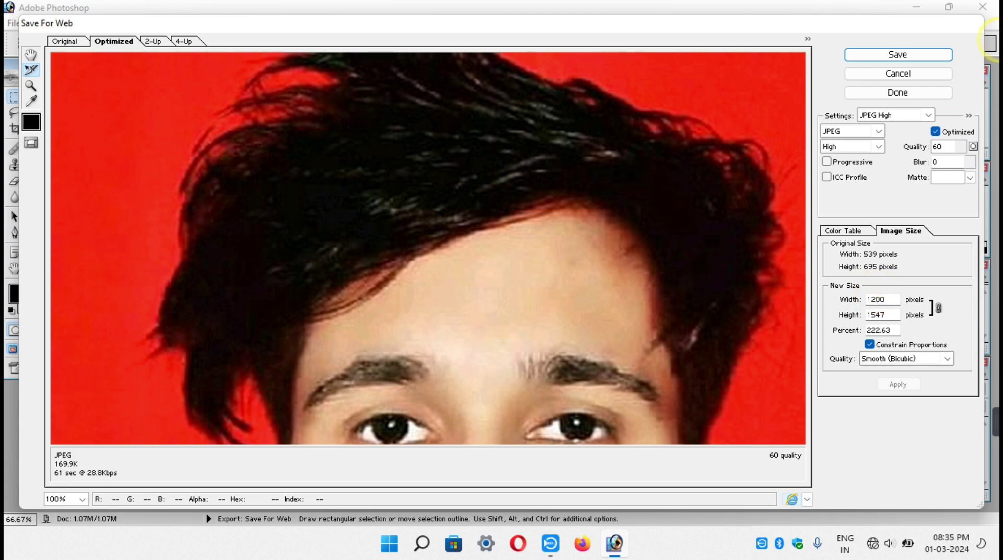
left_click(906, 76)
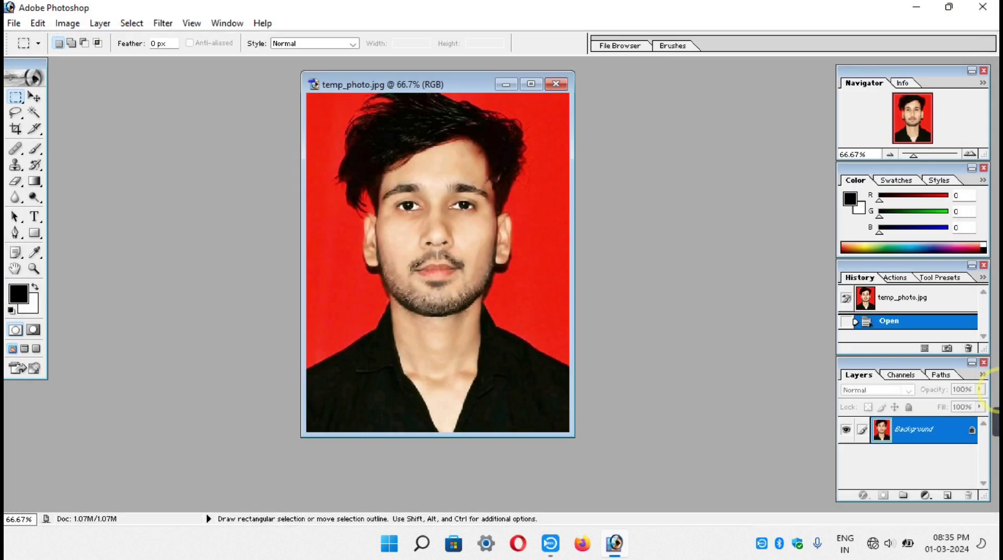
left_click(772, 424)
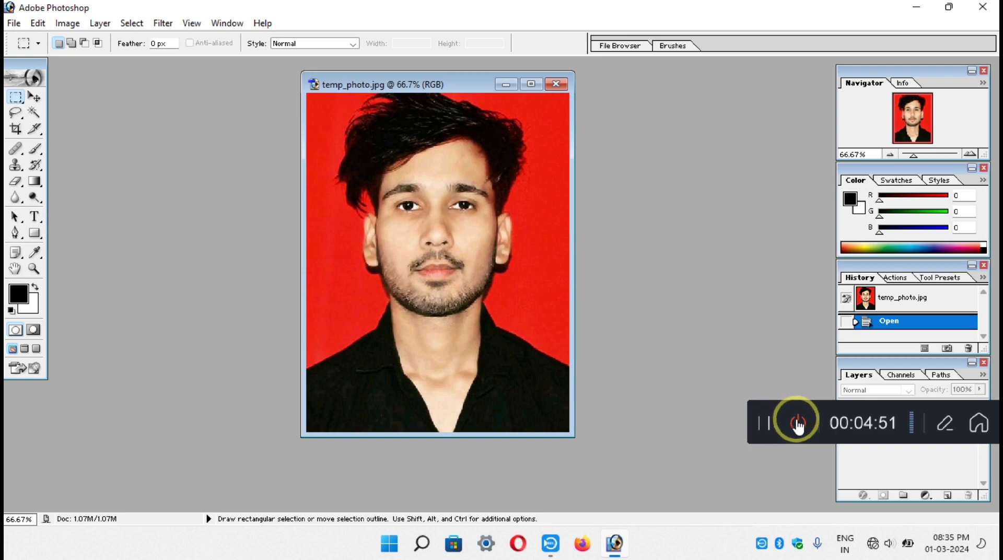